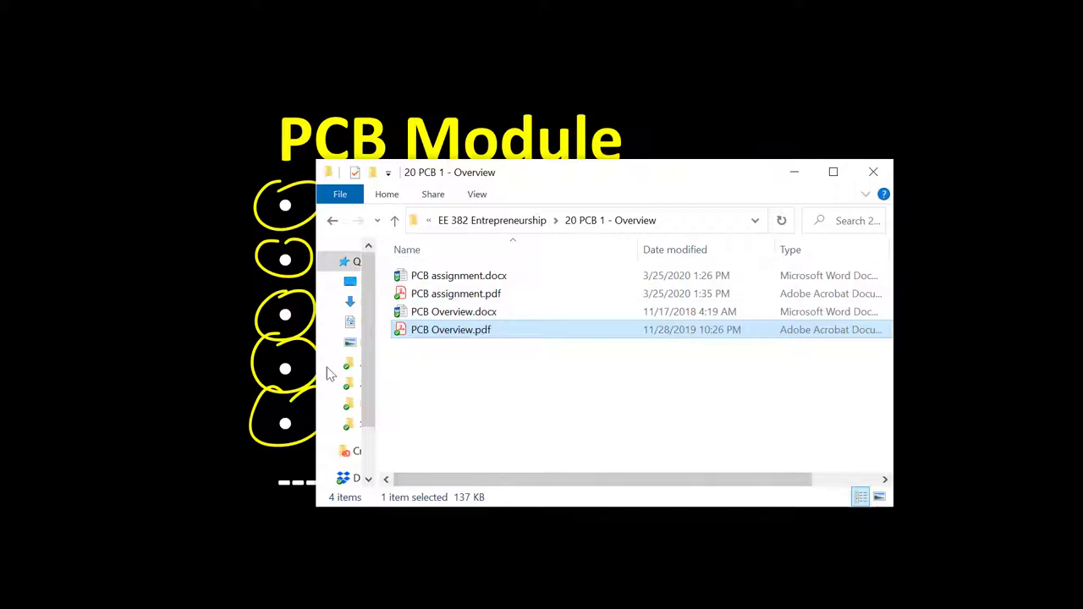
# - Open PCB assignment.pdf in Acrobat and view its first page
pyautogui.doubleClick(455, 293)
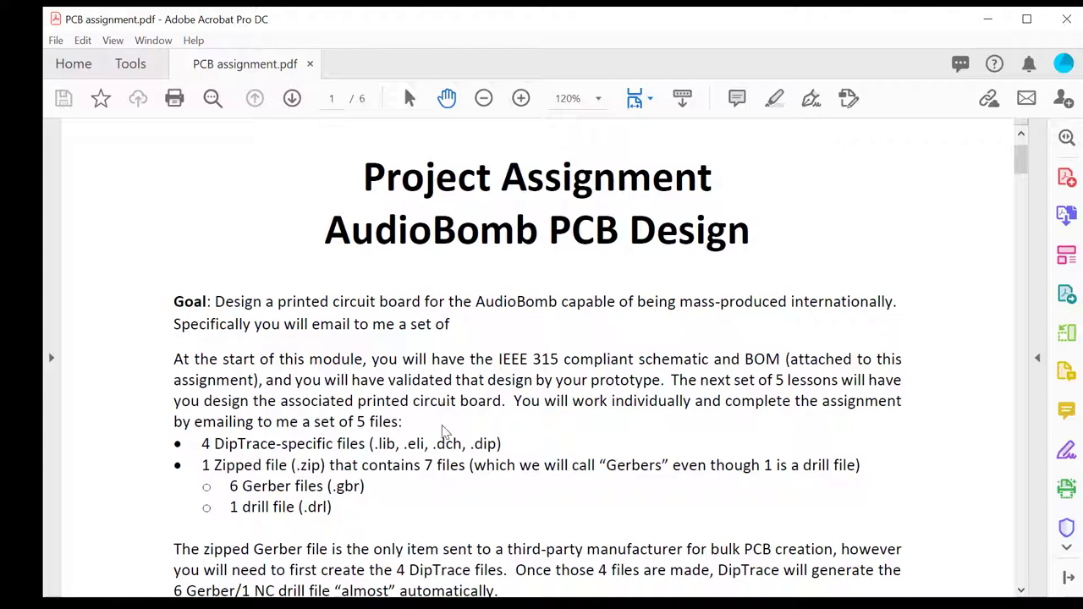
pyautogui.scroll(-1, 433, 462)
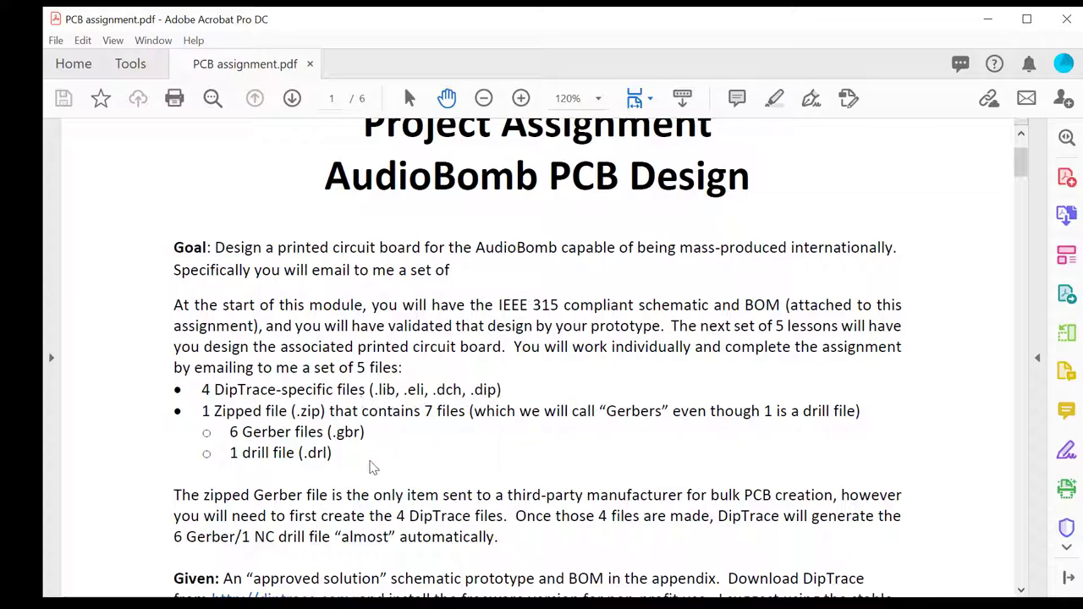
# - On page 2, circle Class lecture, Read this assignment paper and Read PCB Overview.pdf in red
pyautogui.scroll(-5, 372, 468)
pyautogui.scroll(-10, 372, 468)
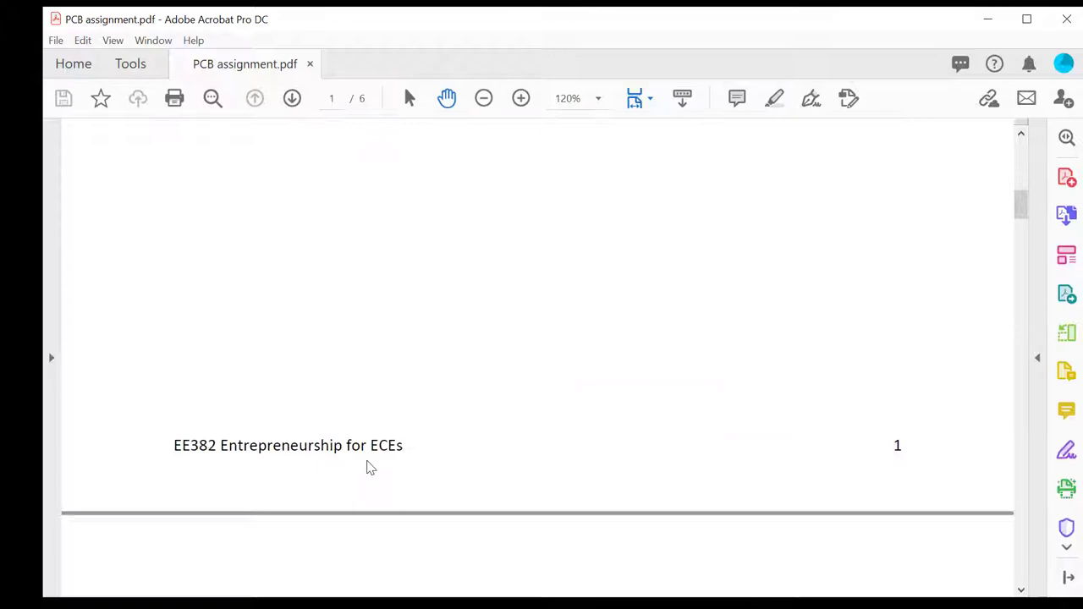
pyautogui.scroll(1, 372, 449)
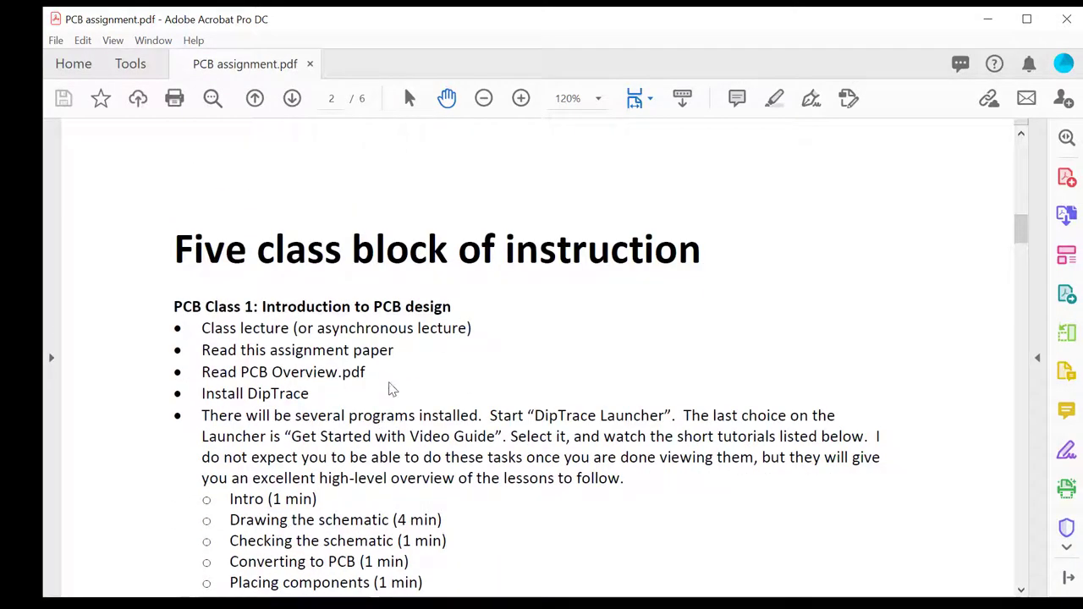
pyautogui.scroll(-10, 385, 390)
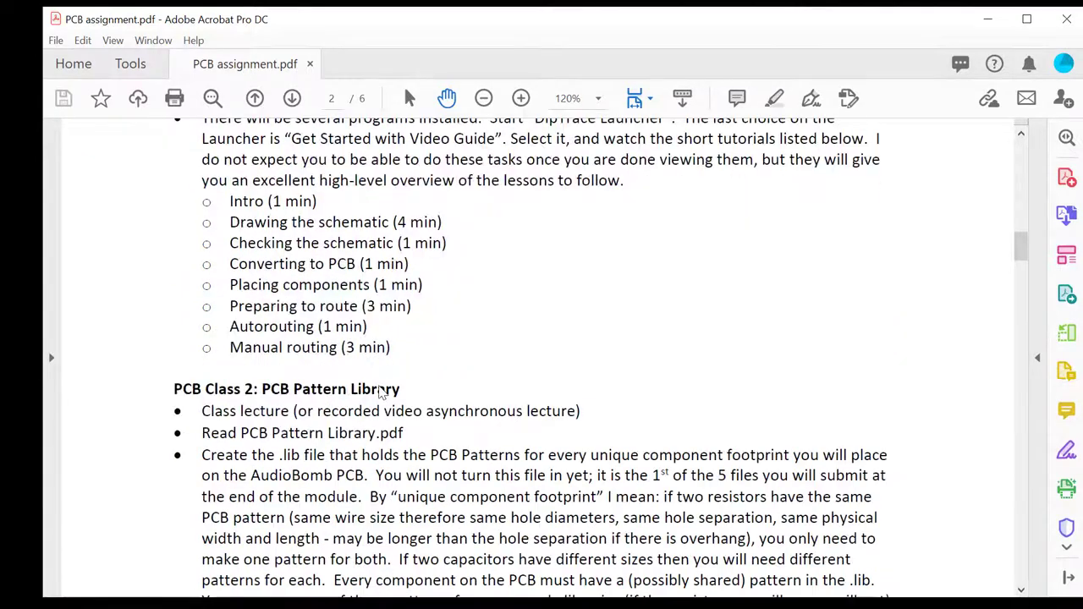
pyautogui.scroll(-3, 380, 393)
pyautogui.scroll(10, 377, 394)
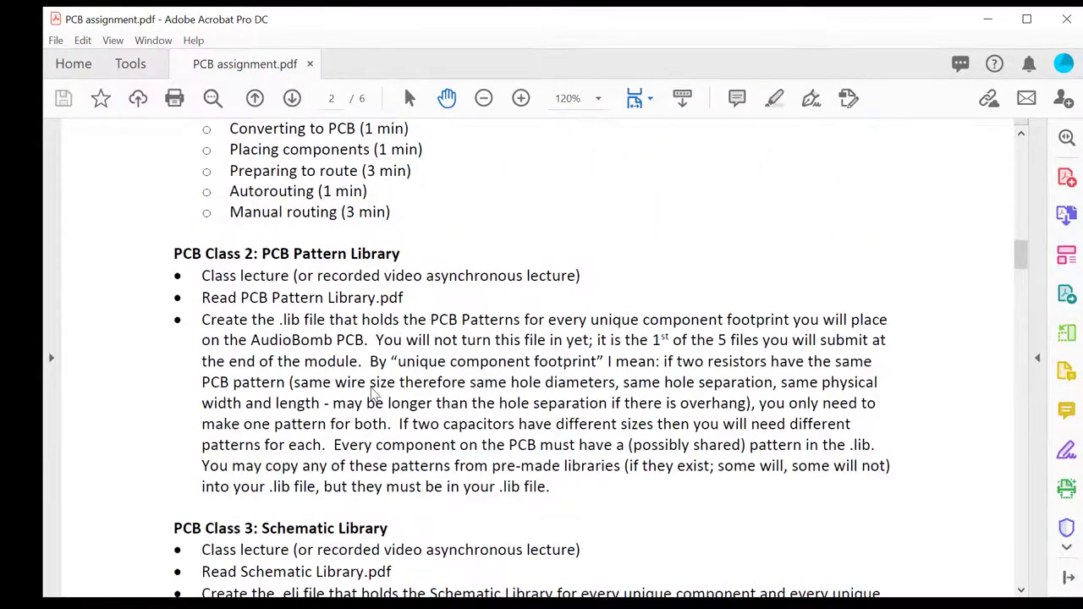
pyautogui.scroll(3, 372, 395)
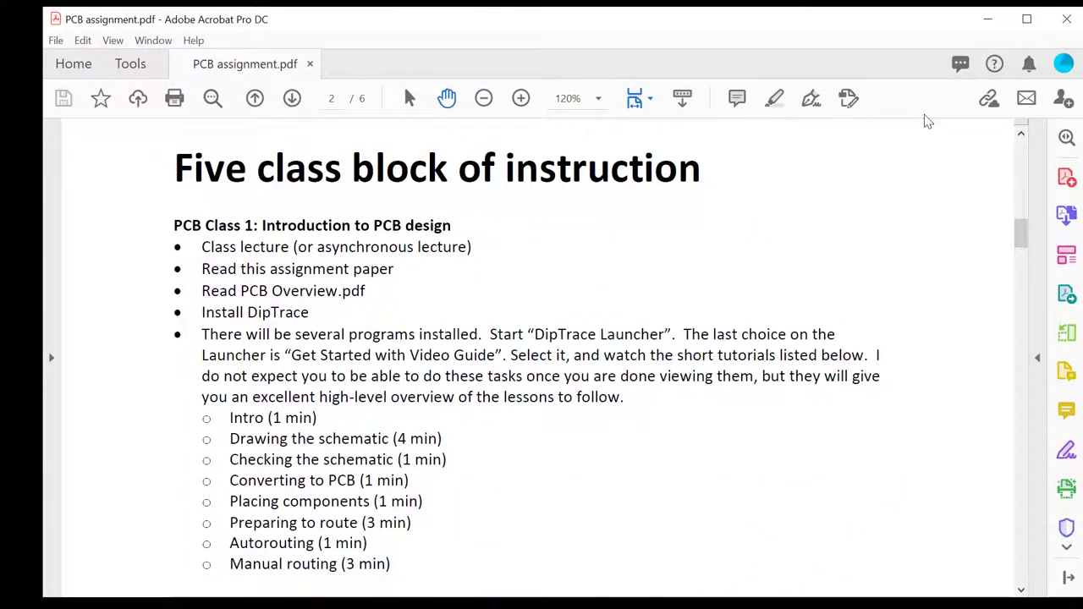
pyautogui.moveTo(254, 220)
pyautogui.mouseDown()
pyautogui.moveTo(224, 219)
pyautogui.moveTo(222, 269)
pyautogui.moveTo(251, 223)
pyautogui.moveTo(254, 291)
pyautogui.moveTo(264, 252)
pyautogui.mouseUp()
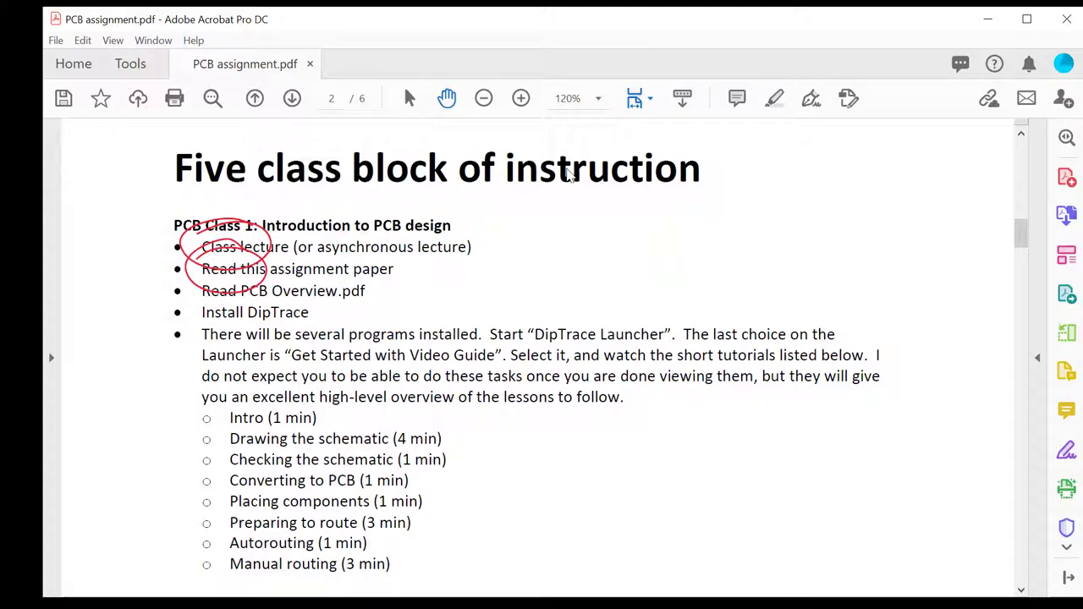
pyautogui.moveTo(245, 264)
pyautogui.mouseDown()
pyautogui.moveTo(239, 303)
pyautogui.moveTo(267, 283)
pyautogui.moveTo(185, 289)
pyautogui.mouseUp()
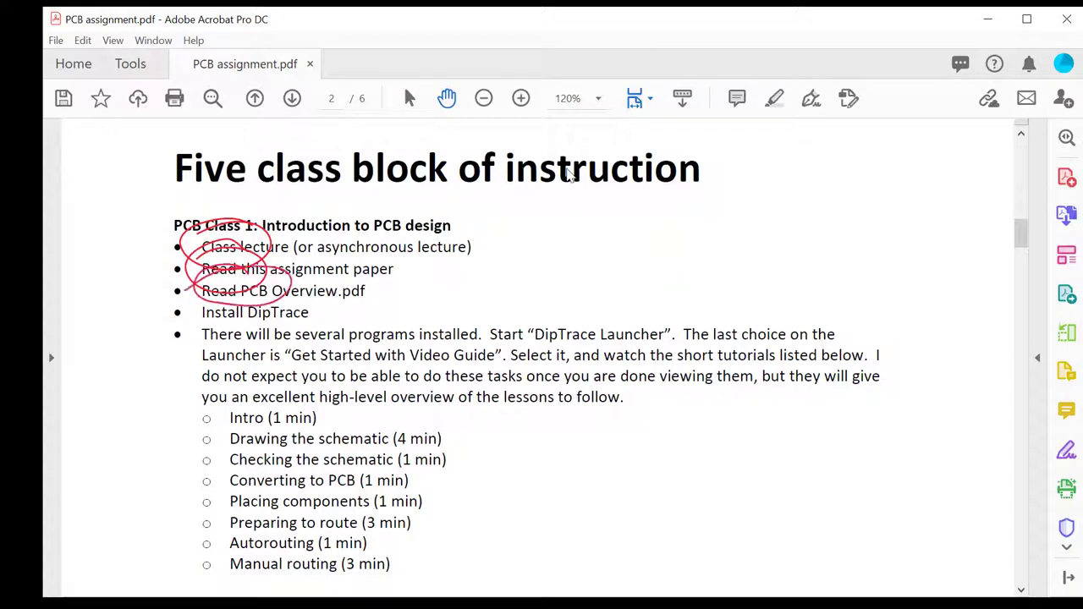
# - Open PCB Overview.pdf, then circle the assignment's Install DipTrace step in red
pyautogui.hotkey('alt', 'Tab')
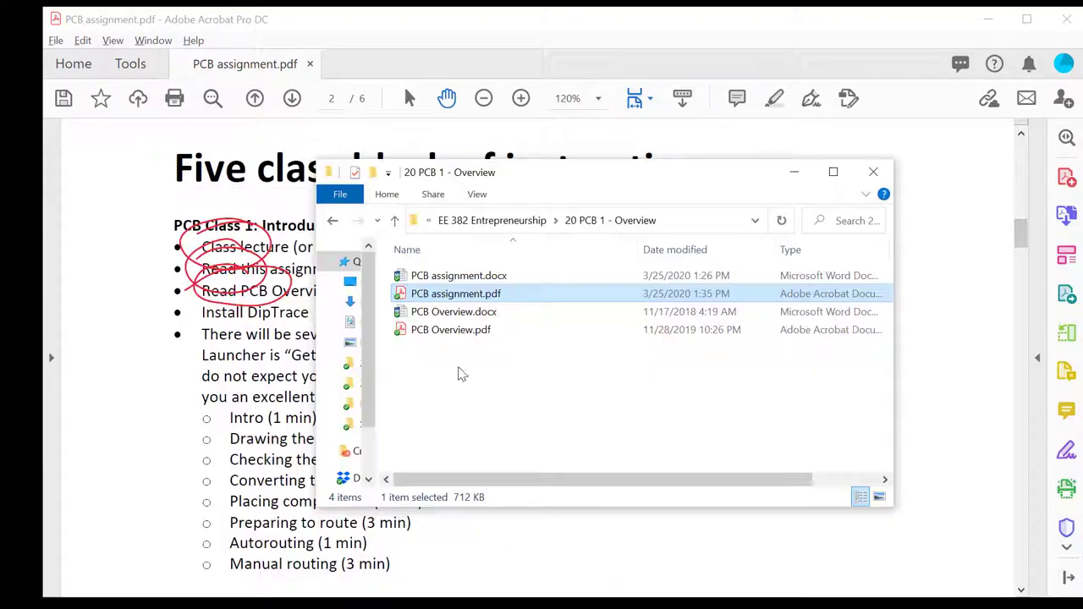
pyautogui.click(446, 330)
pyautogui.doubleClick(448, 330)
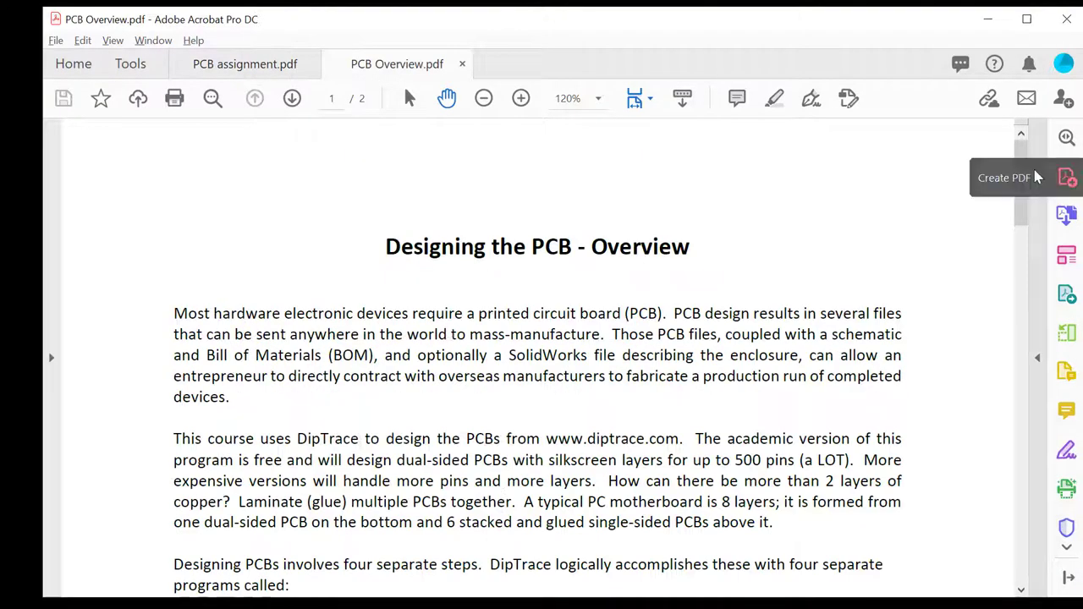
pyautogui.moveTo(1020, 165)
pyautogui.mouseDown()
pyautogui.moveTo(992, 331)
pyautogui.moveTo(977, 559)
pyautogui.moveTo(1006, 171)
pyautogui.mouseUp()
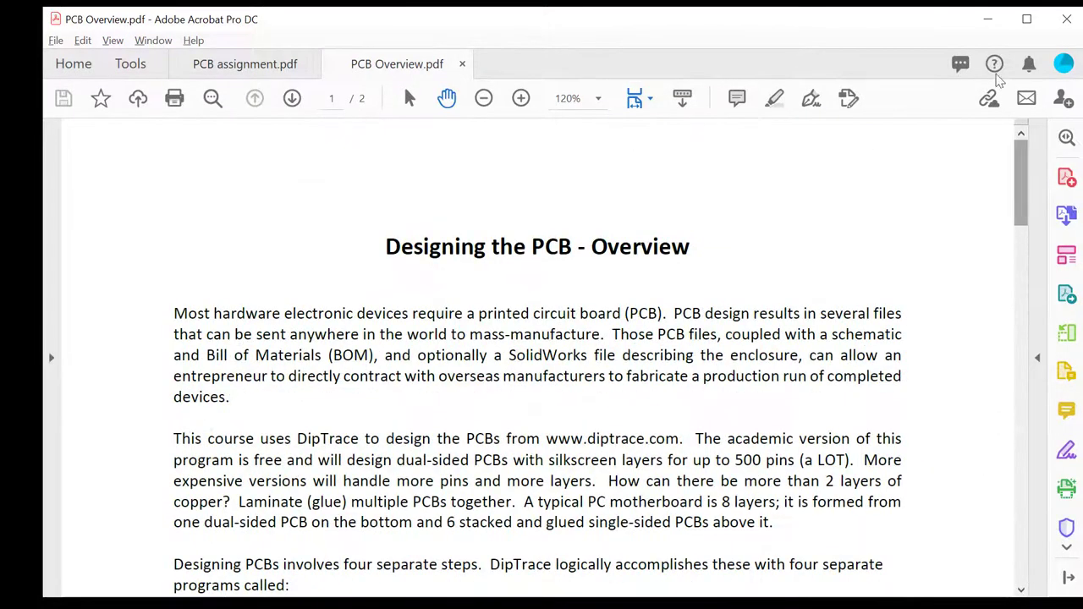
pyautogui.hotkey('ctrl', 'Tab')
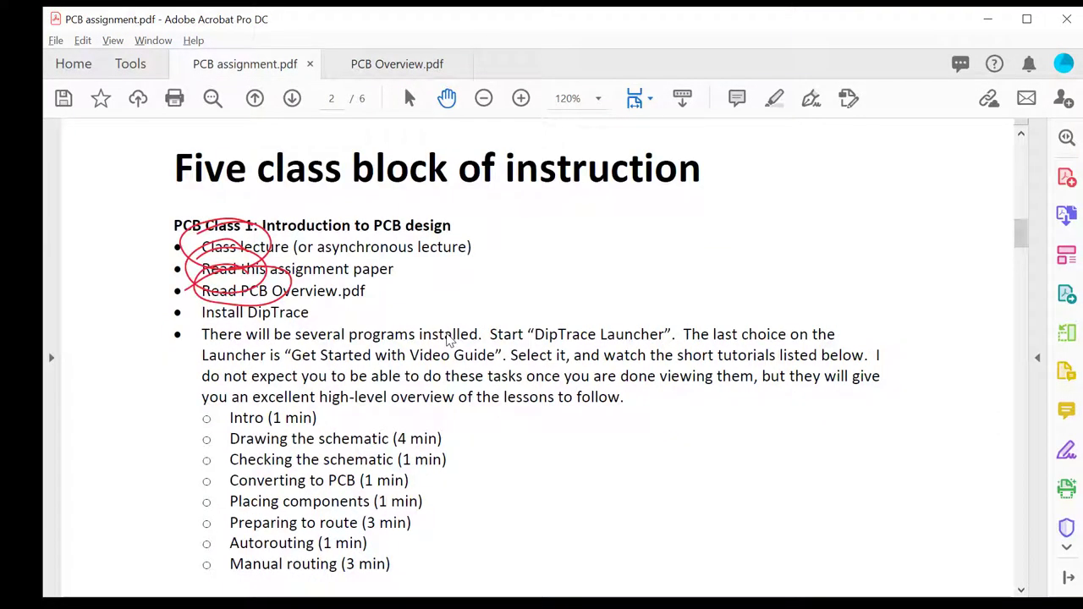
pyautogui.moveTo(271, 284)
pyautogui.mouseDown()
pyautogui.moveTo(191, 316)
pyautogui.moveTo(212, 287)
pyautogui.mouseUp()
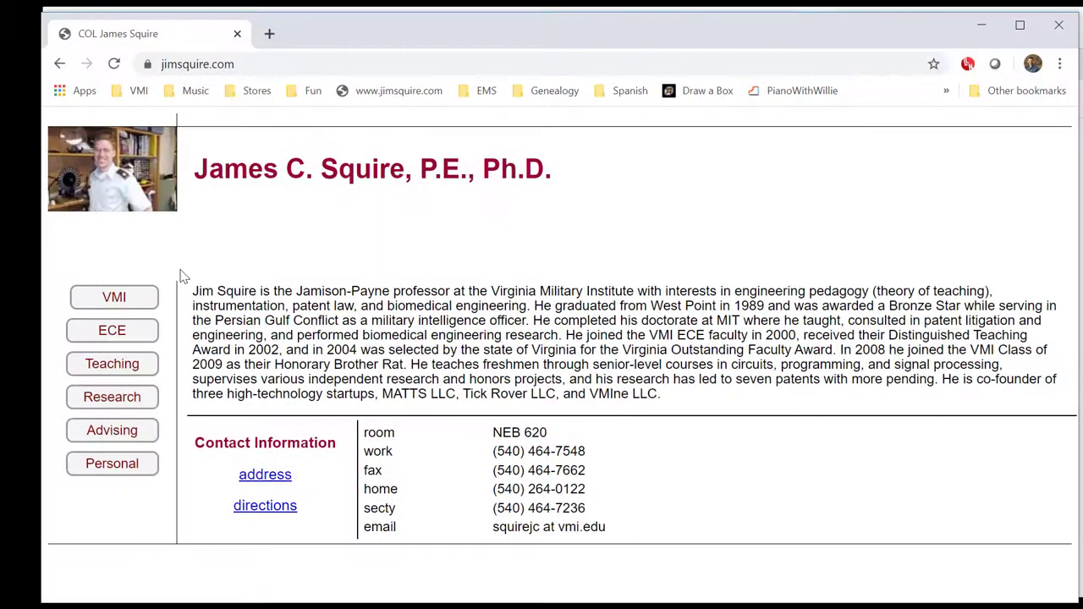
# - Search the web for 'dip' and go to the official DipTrace website
pyautogui.click(264, 66)
pyautogui.write('dip')
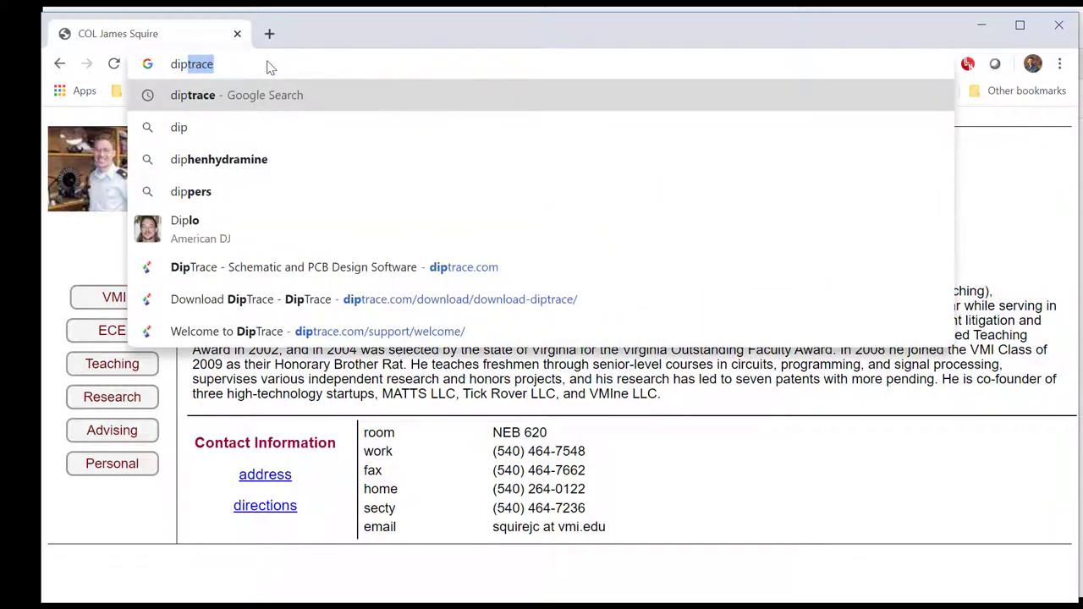
pyautogui.press('Return')
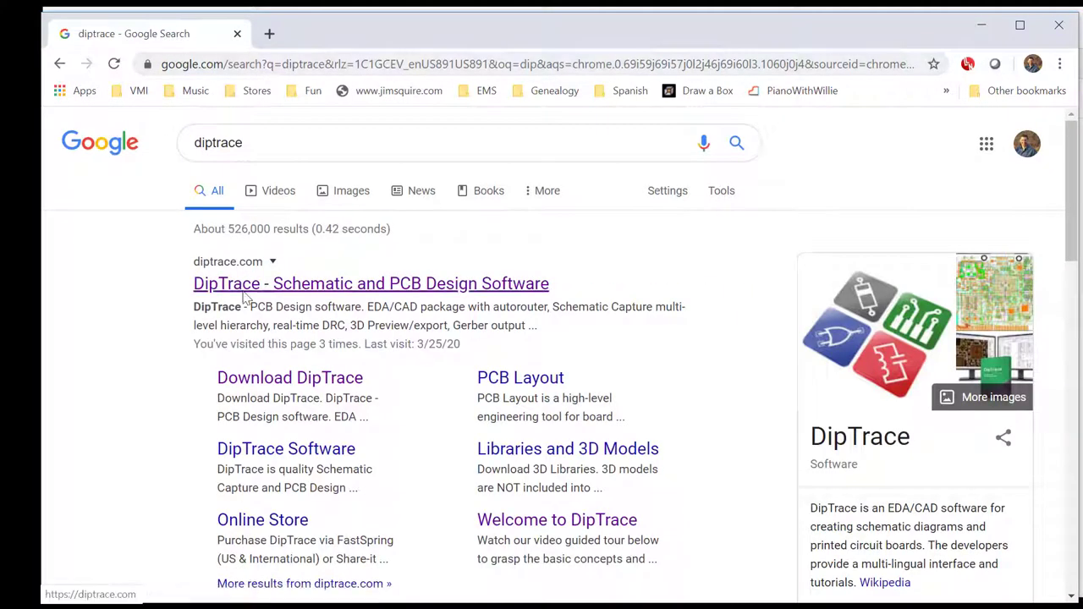
pyautogui.click(243, 288)
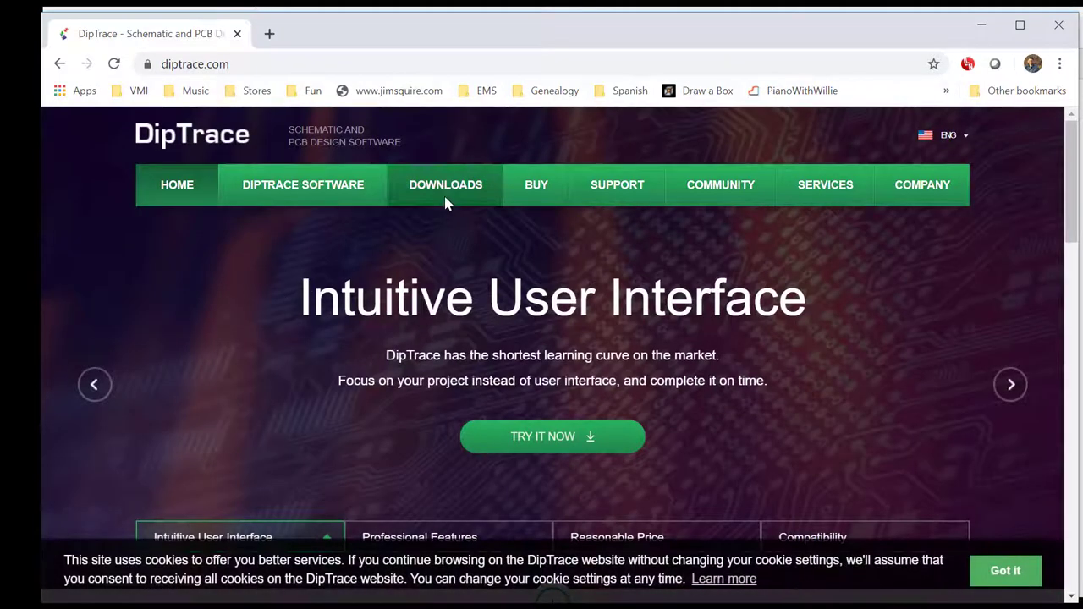
# - Go to the Download DipTrace page and compare the 3.3 and 4.0 Beta tables
pyautogui.moveTo(449, 194)
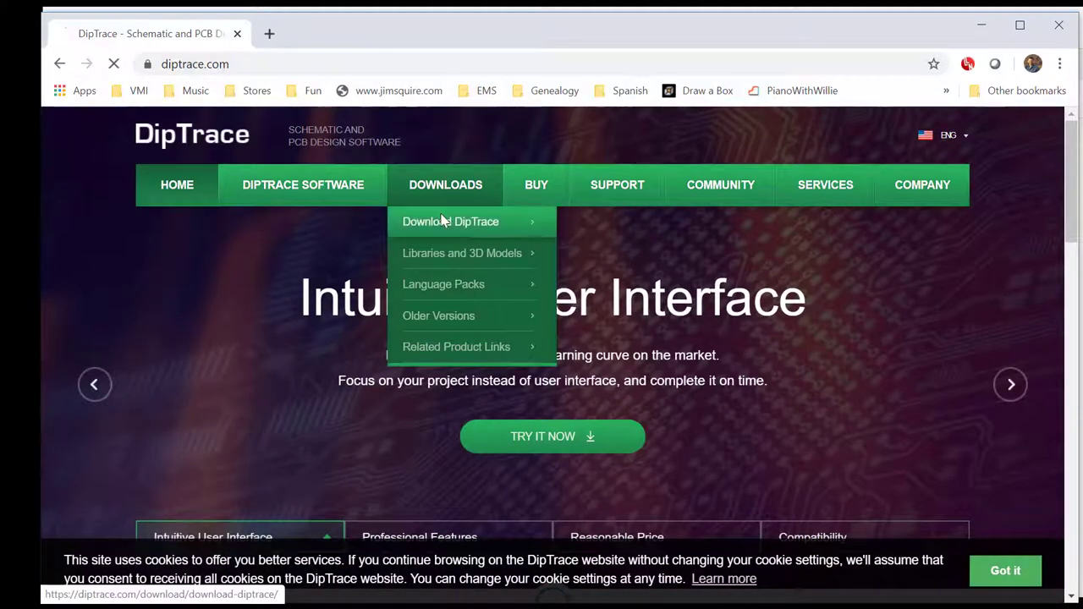
pyautogui.click(443, 221)
pyautogui.scroll(-2, 427, 397)
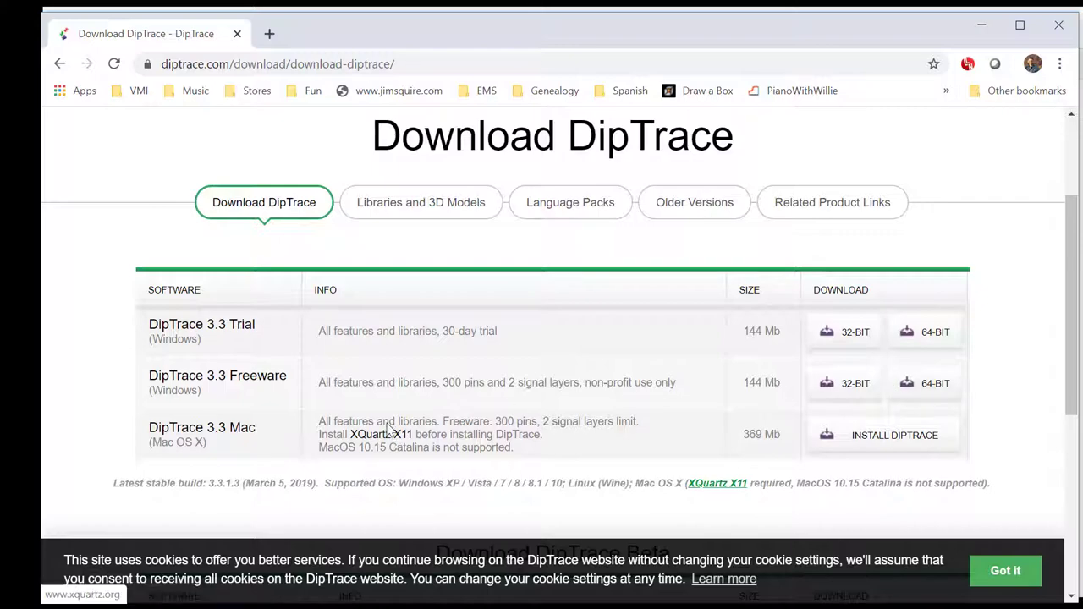
pyautogui.scroll(-4, 389, 428)
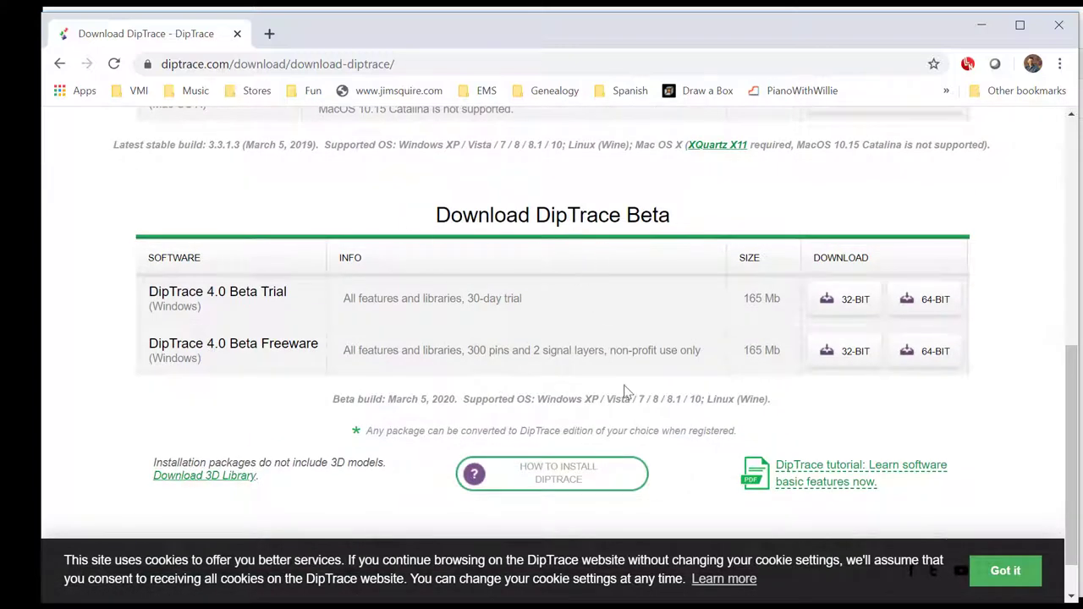
pyautogui.scroll(5, 567, 367)
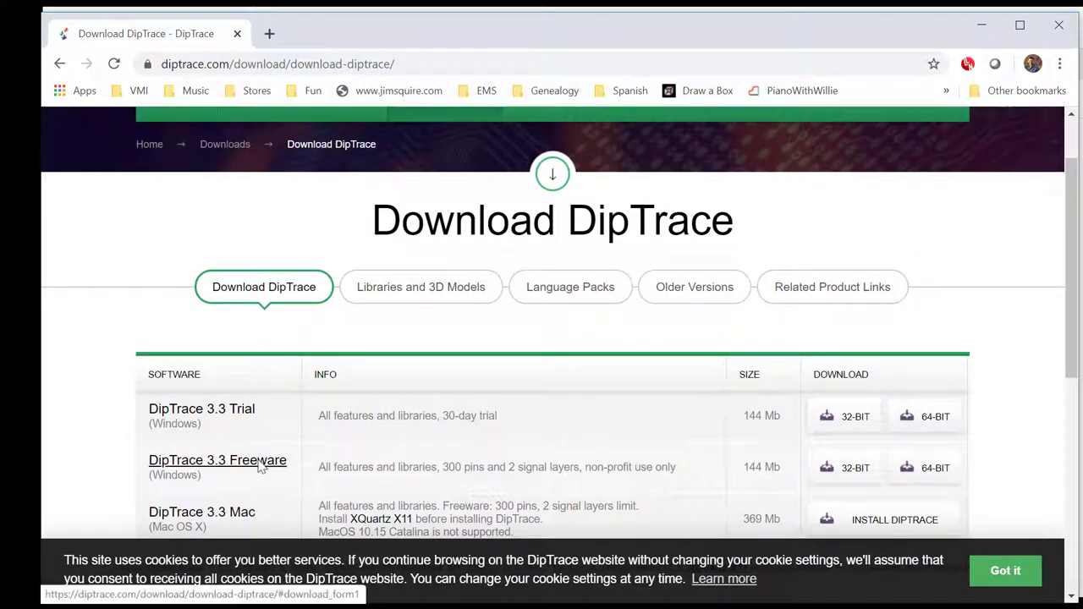
pyautogui.scroll(-3, 253, 466)
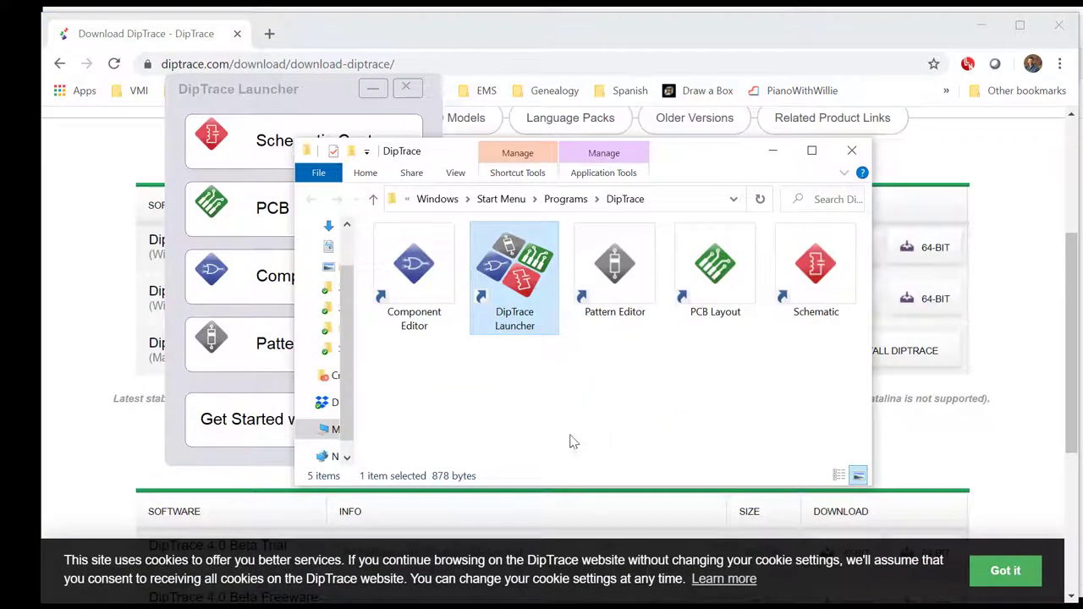
# - Start DipTrace Launcher, run Schematic Capture in an enlarged window, then minimize it
pyautogui.click(372, 88)
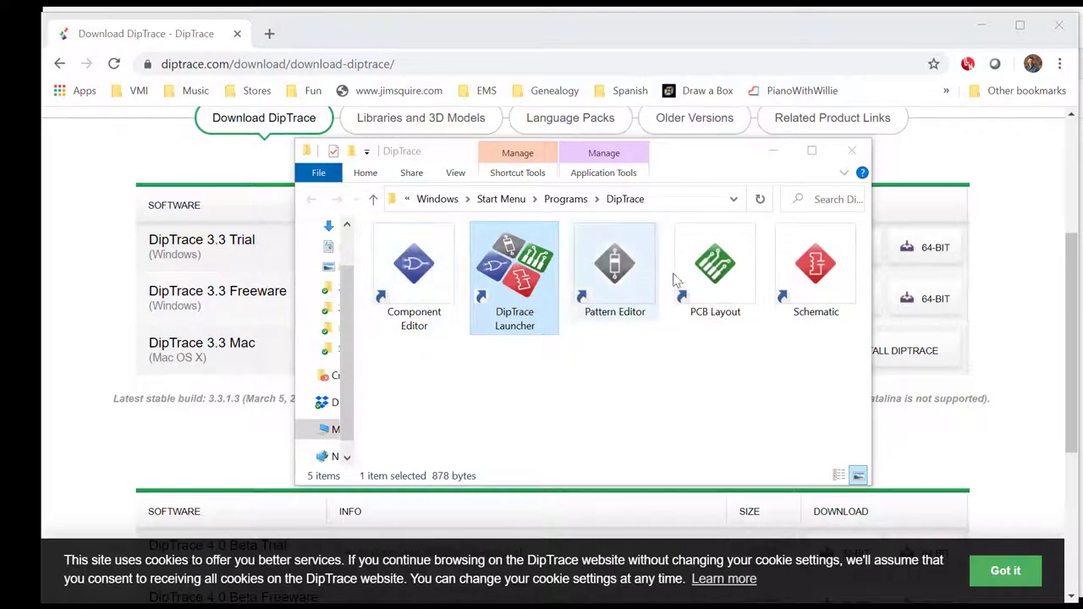
pyautogui.doubleClick(522, 285)
pyautogui.moveTo(79, 244); pyautogui.dragTo(441, 95)
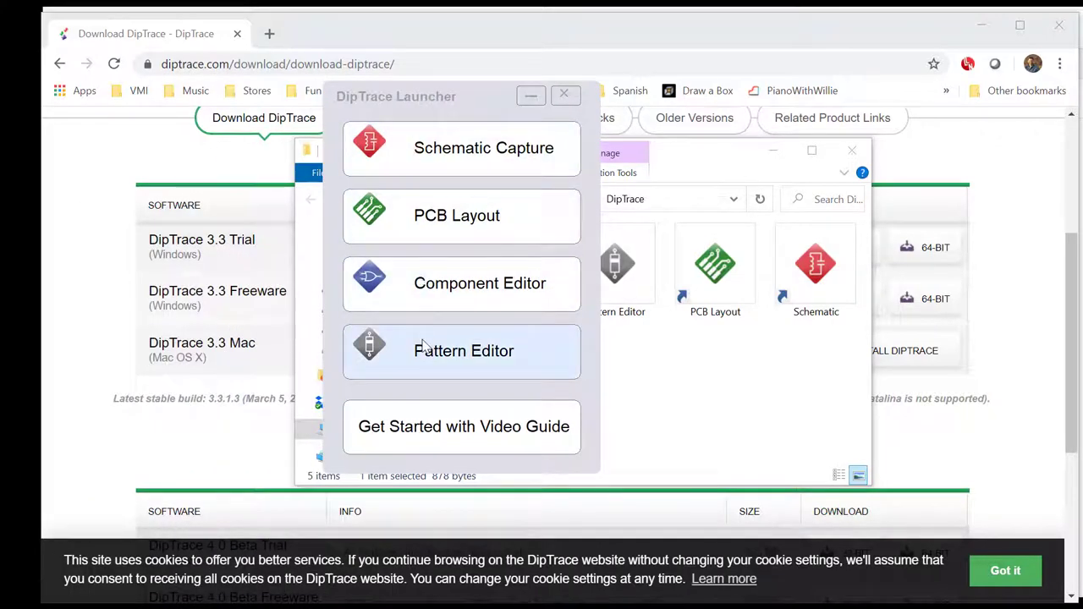
pyautogui.click(464, 157)
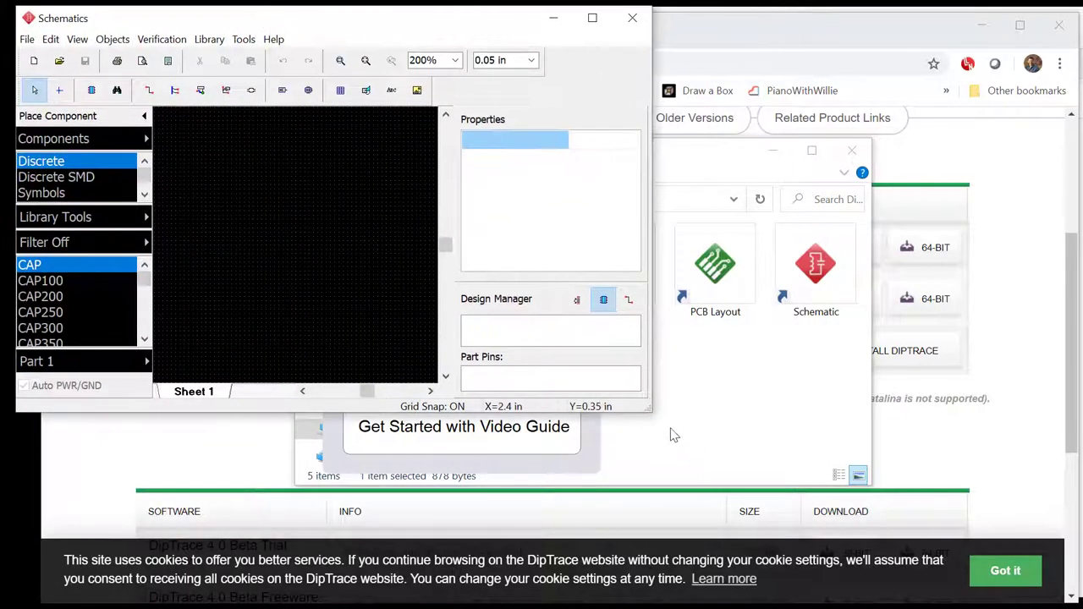
pyautogui.moveTo(649, 409); pyautogui.dragTo(1076, 605)
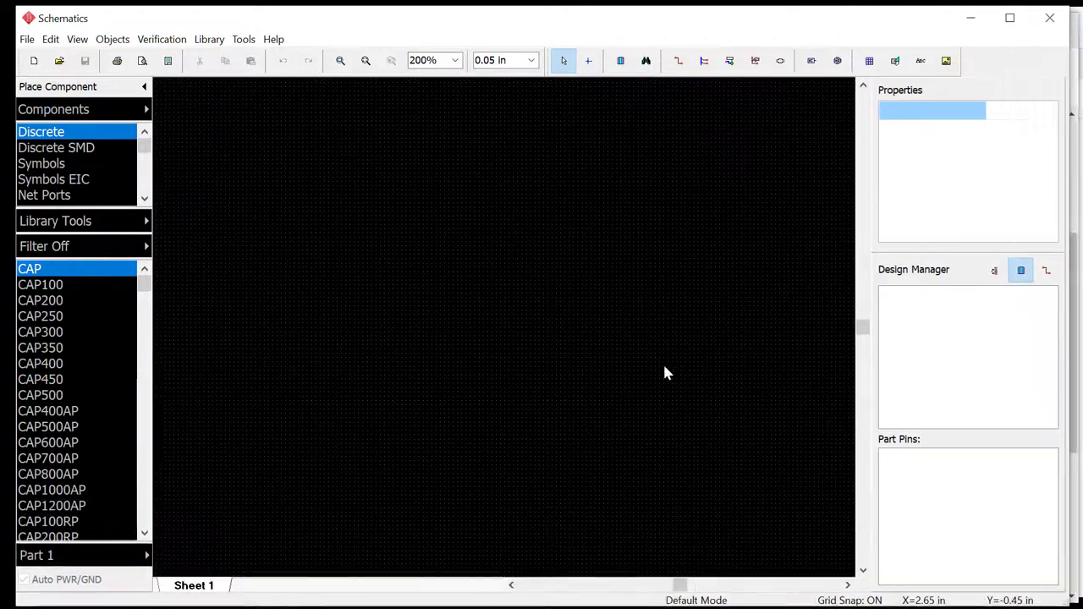
pyautogui.click(966, 20)
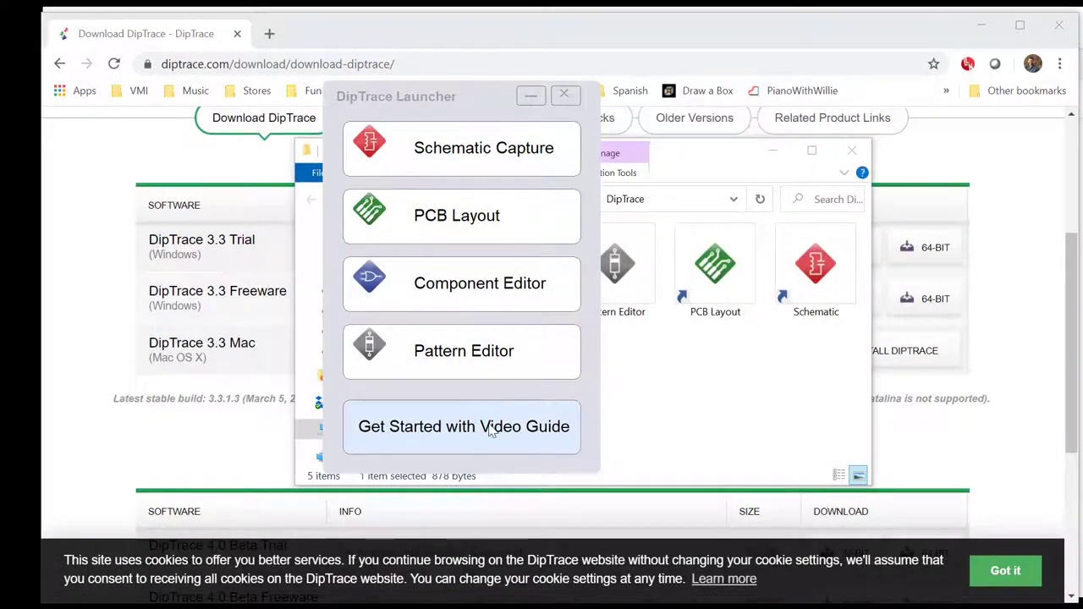
# - Open Get Started with Video Guide and bring the guided tour's chapter list into view
pyautogui.click(490, 430)
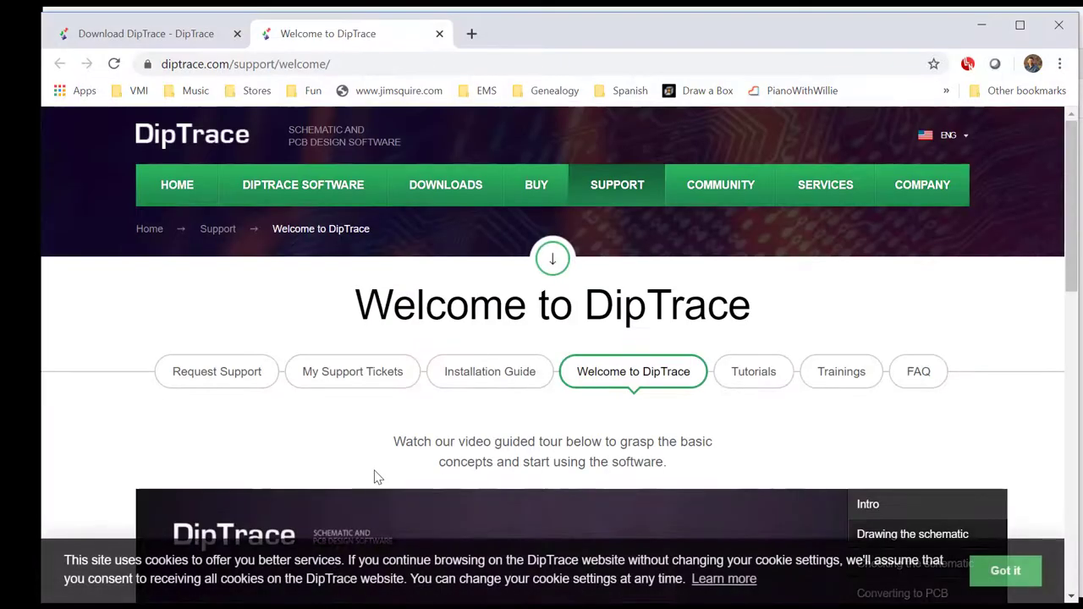
pyautogui.scroll(-5, 455, 484)
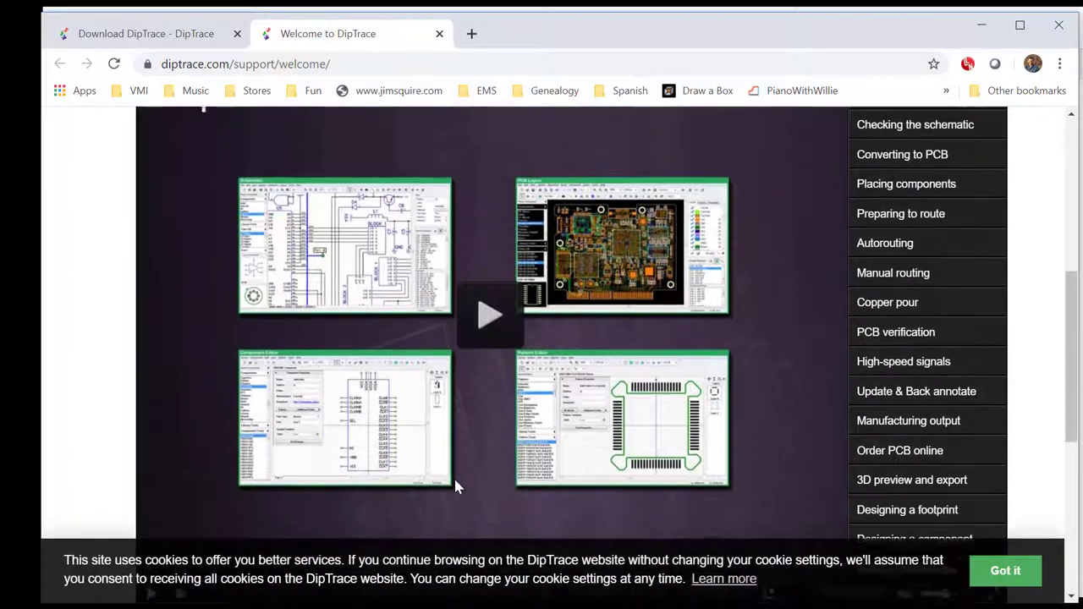
pyautogui.scroll(1, 455, 487)
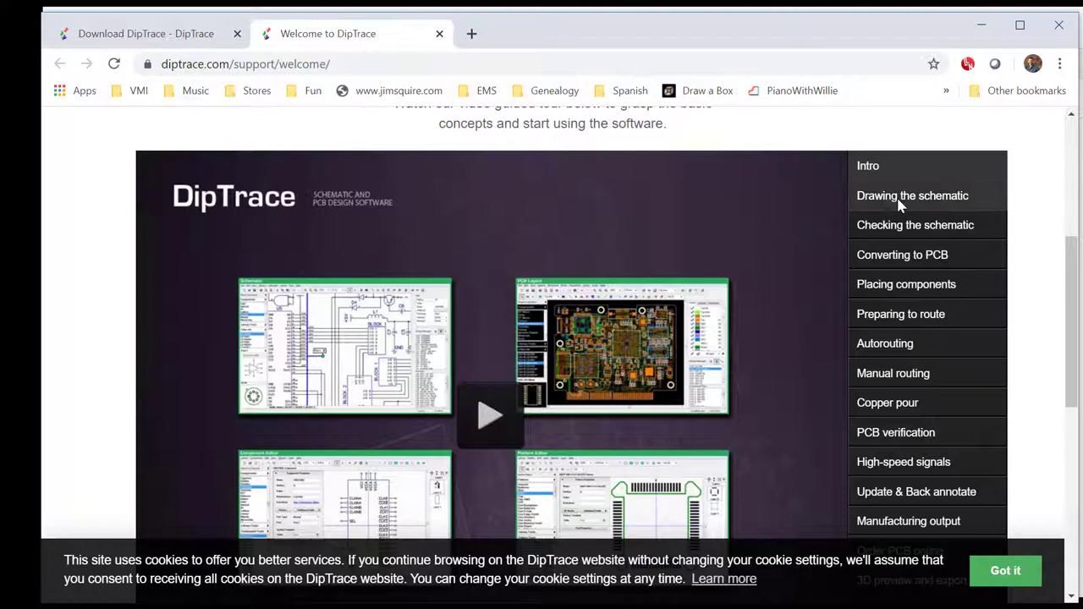
pyautogui.scroll(-2, 745, 435)
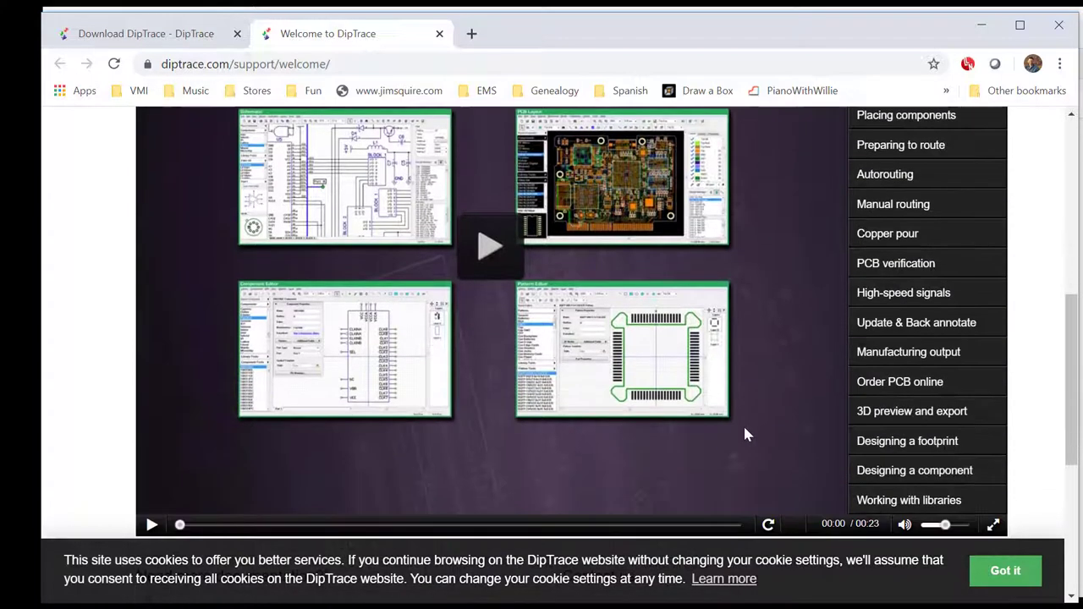
pyautogui.scroll(2, 744, 435)
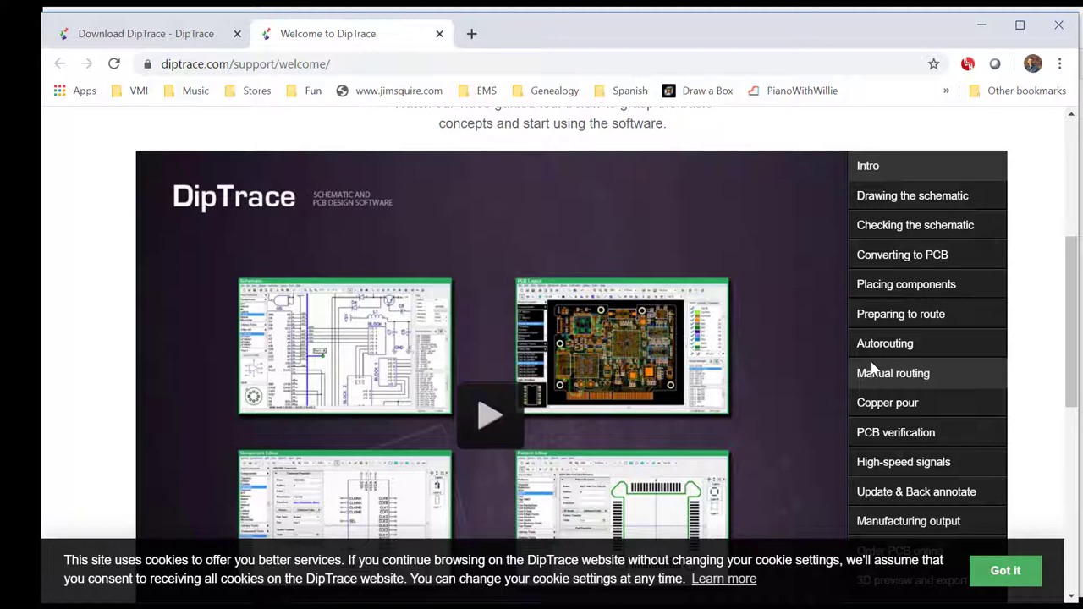
# - Return to the assignment PDF and draw a red bracket beside the eight tutorial topics
pyautogui.click(981, 26)
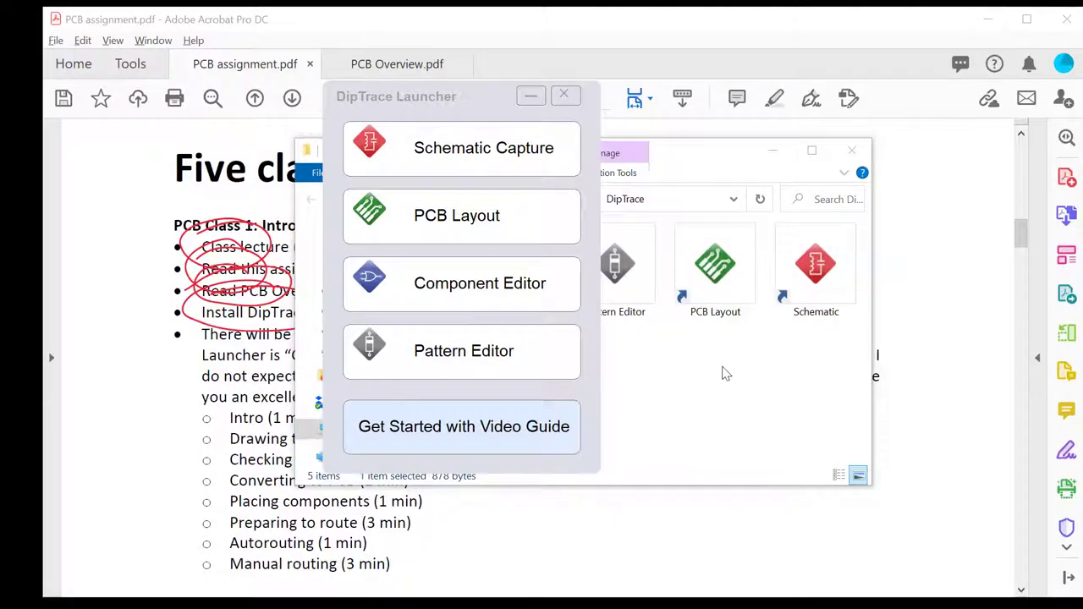
pyautogui.click(1034, 213)
pyautogui.scroll(-1, 1034, 213)
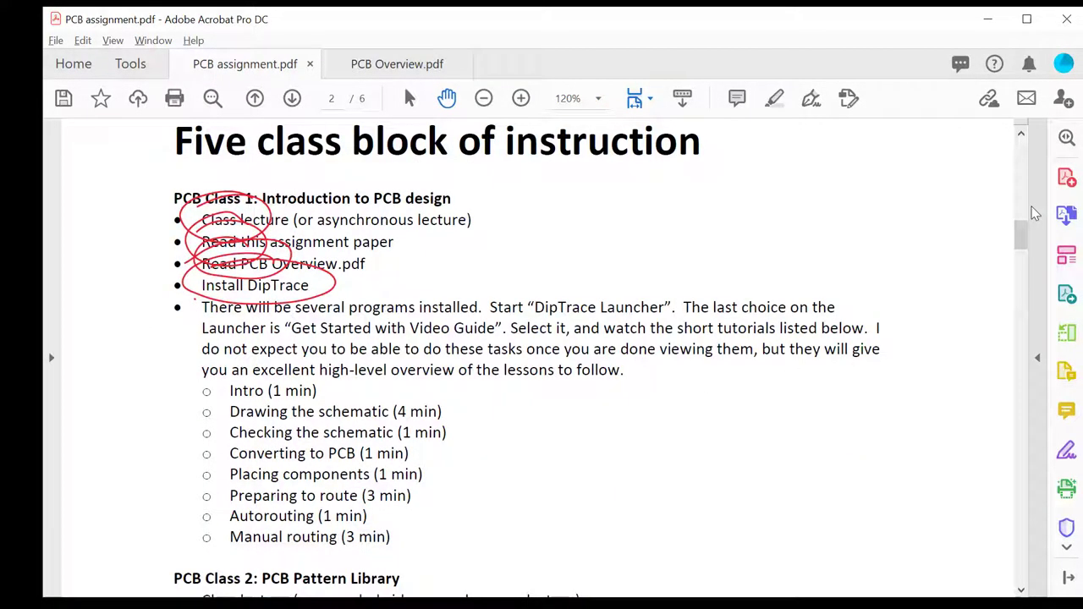
pyautogui.moveTo(193, 368)
pyautogui.mouseDown()
pyautogui.moveTo(174, 411)
pyautogui.moveTo(183, 534)
pyautogui.mouseUp()
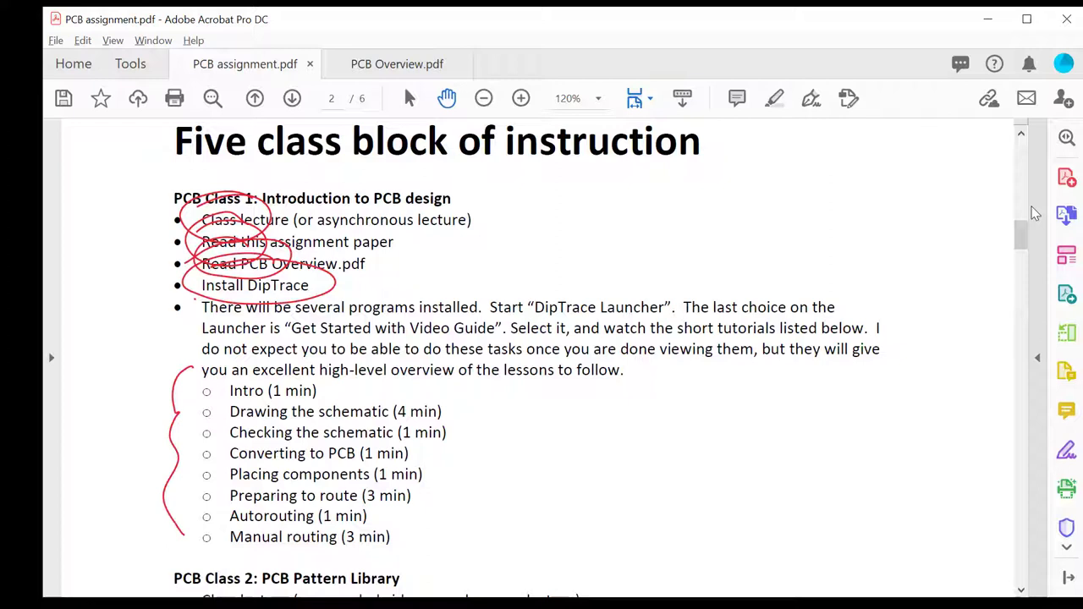
pyautogui.scroll(-4, 583, 400)
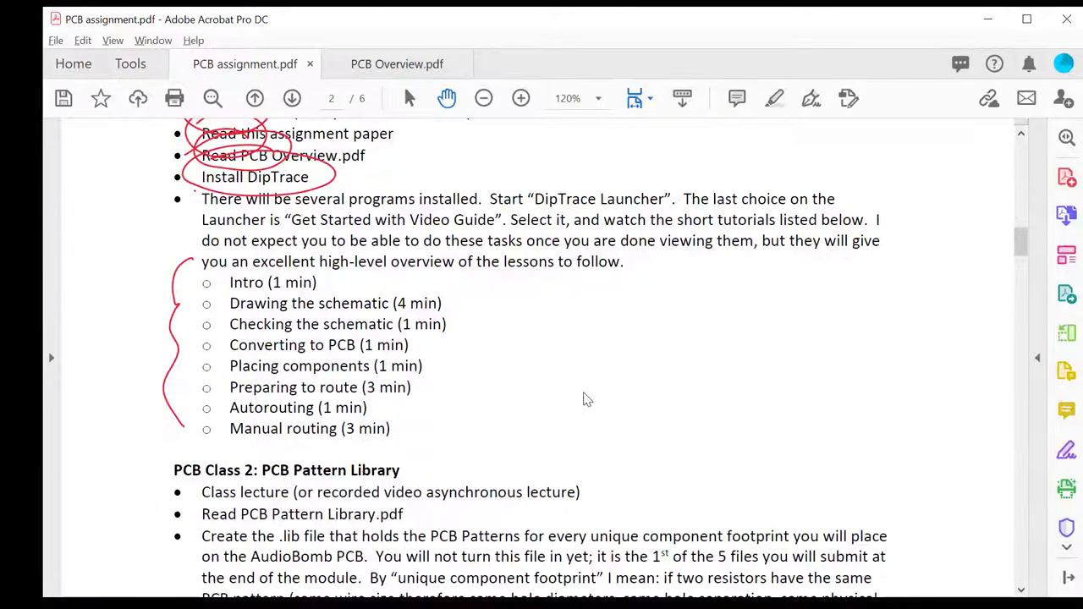